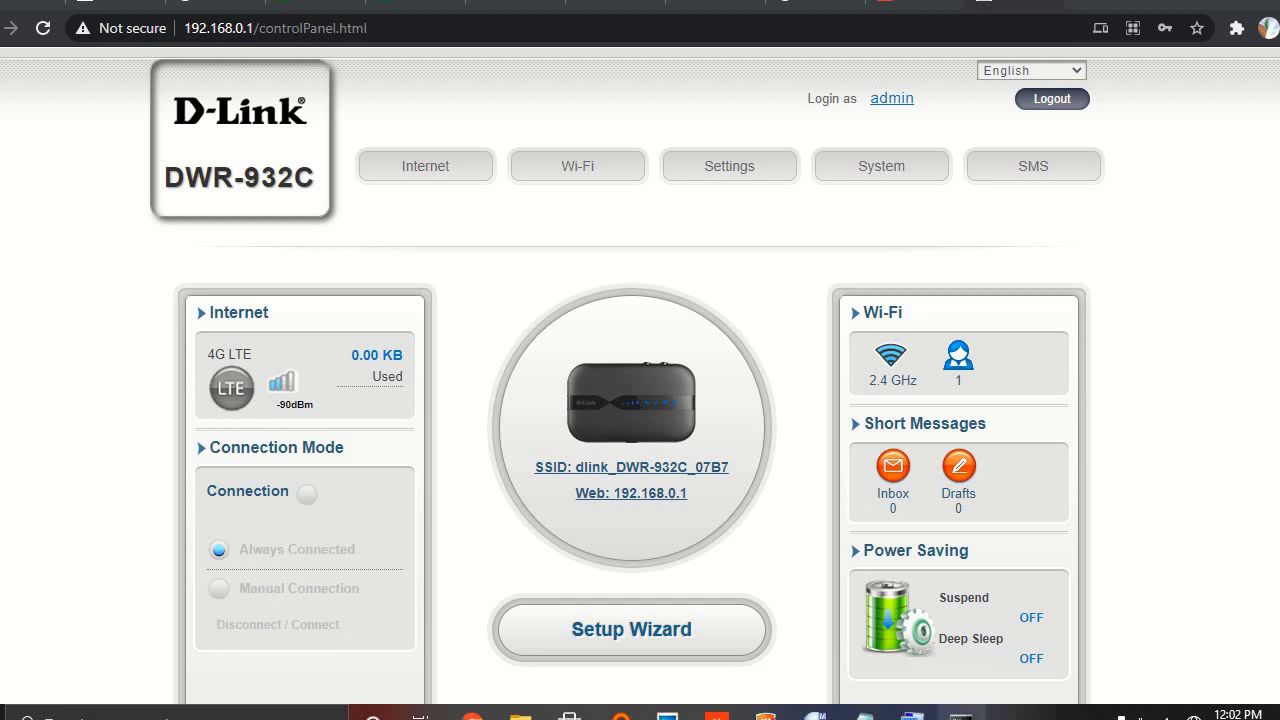
# Step: Run ipconfig in Command Prompt to list the network adapter details
pyautogui.click(960, 716)
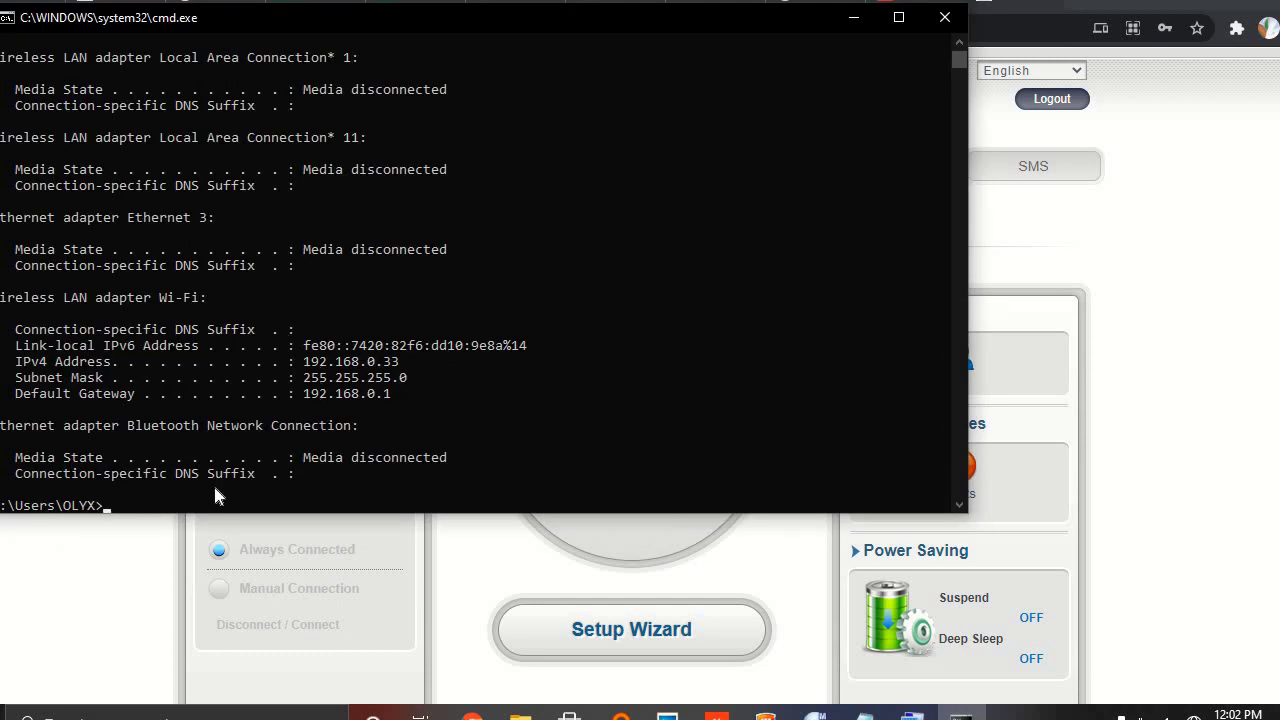
pyautogui.write('ipconfig')
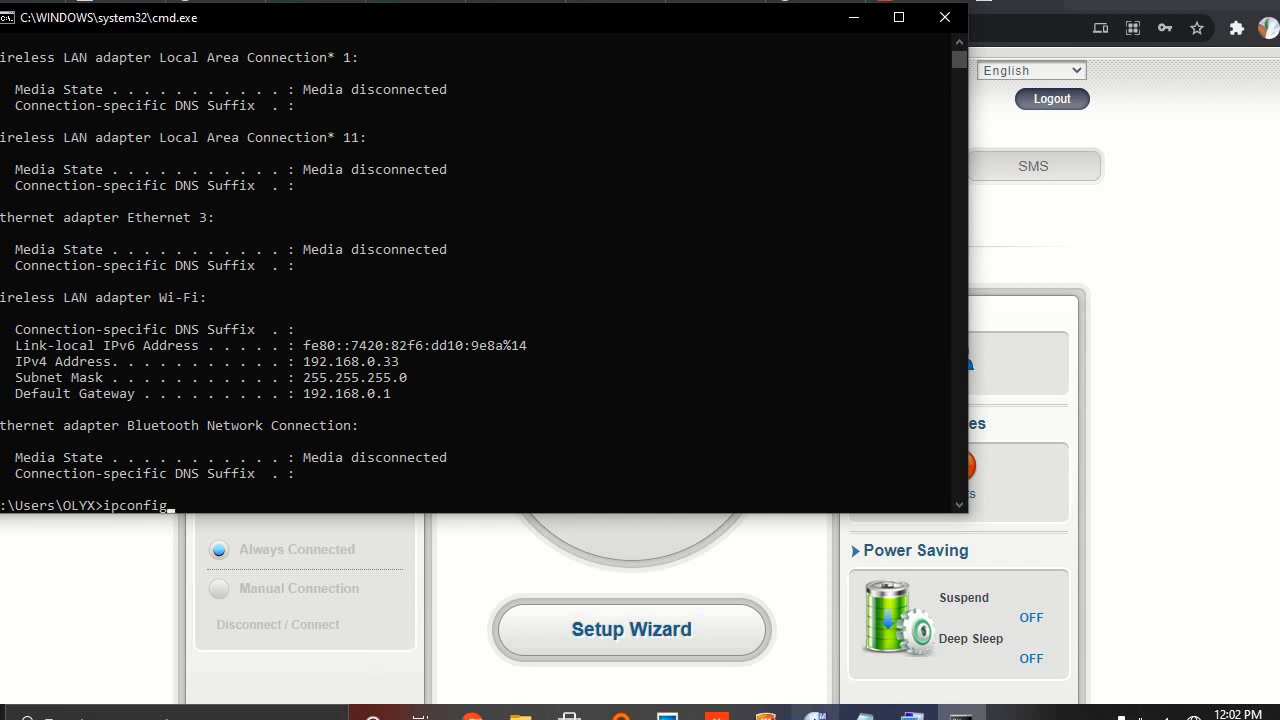
pyautogui.click(864, 714)
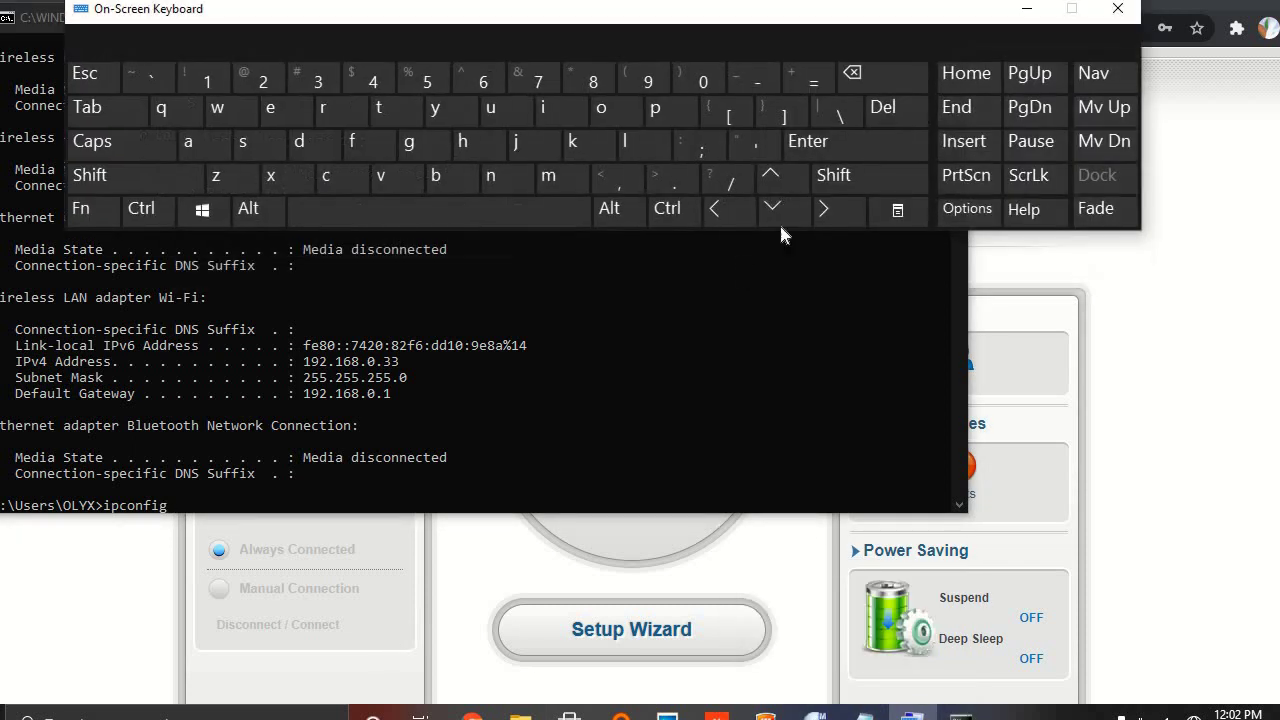
pyautogui.click(806, 141)
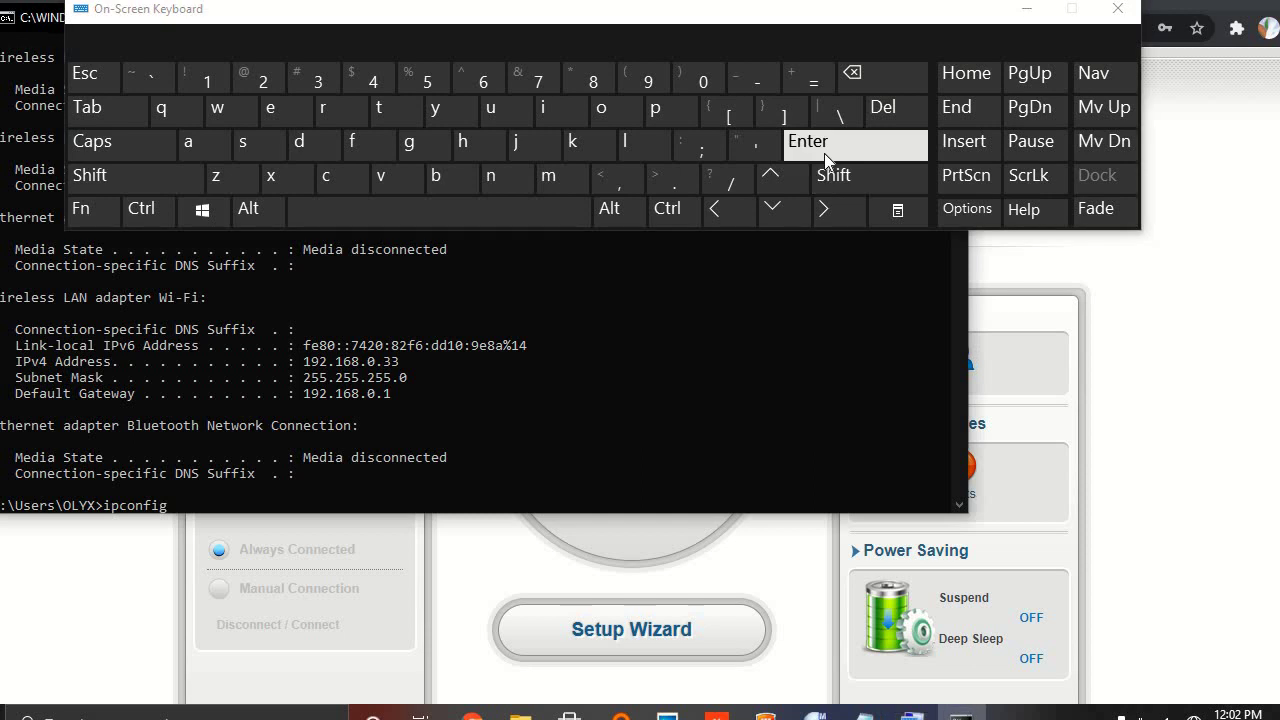
pyautogui.click(1026, 8)
# Step: Copy the default gateway 192.168.0.1 and minimize Command Prompt
pyautogui.moveTo(304, 394); pyautogui.dragTo(391, 395)
pyautogui.hotkey('ctrl', 'c')
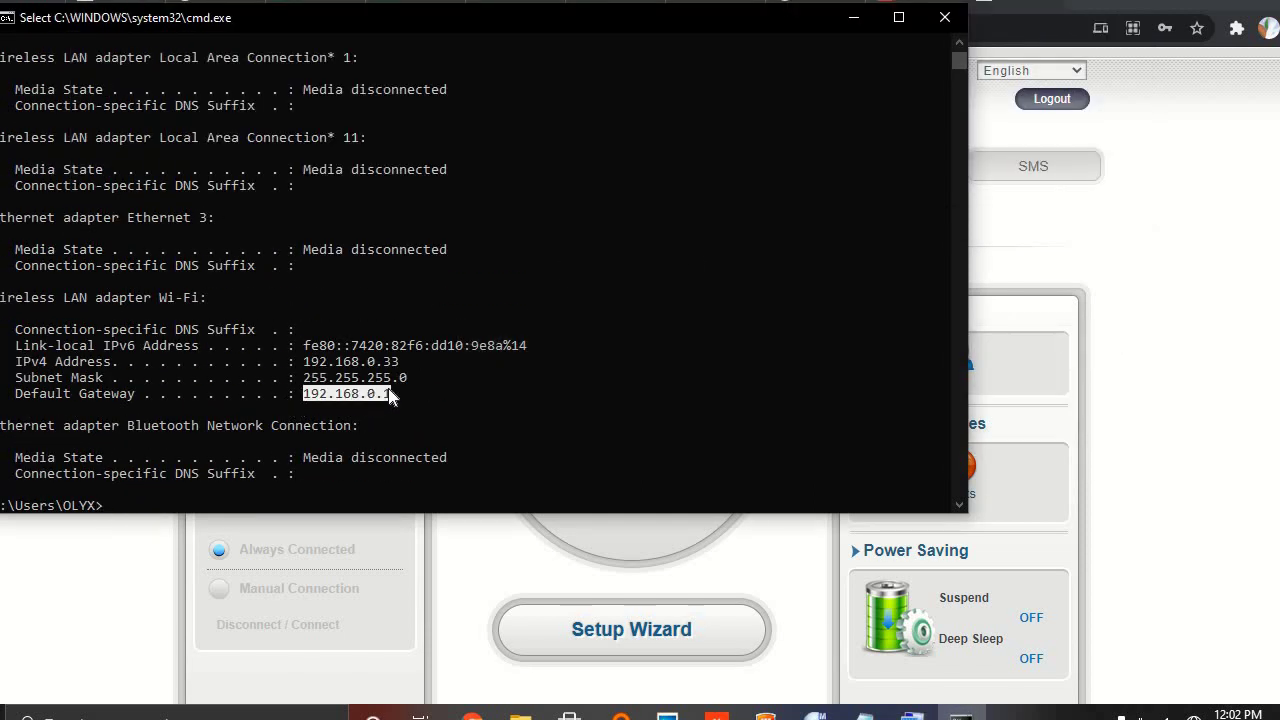
pyautogui.rightClick(391, 395)
pyautogui.click(856, 33)
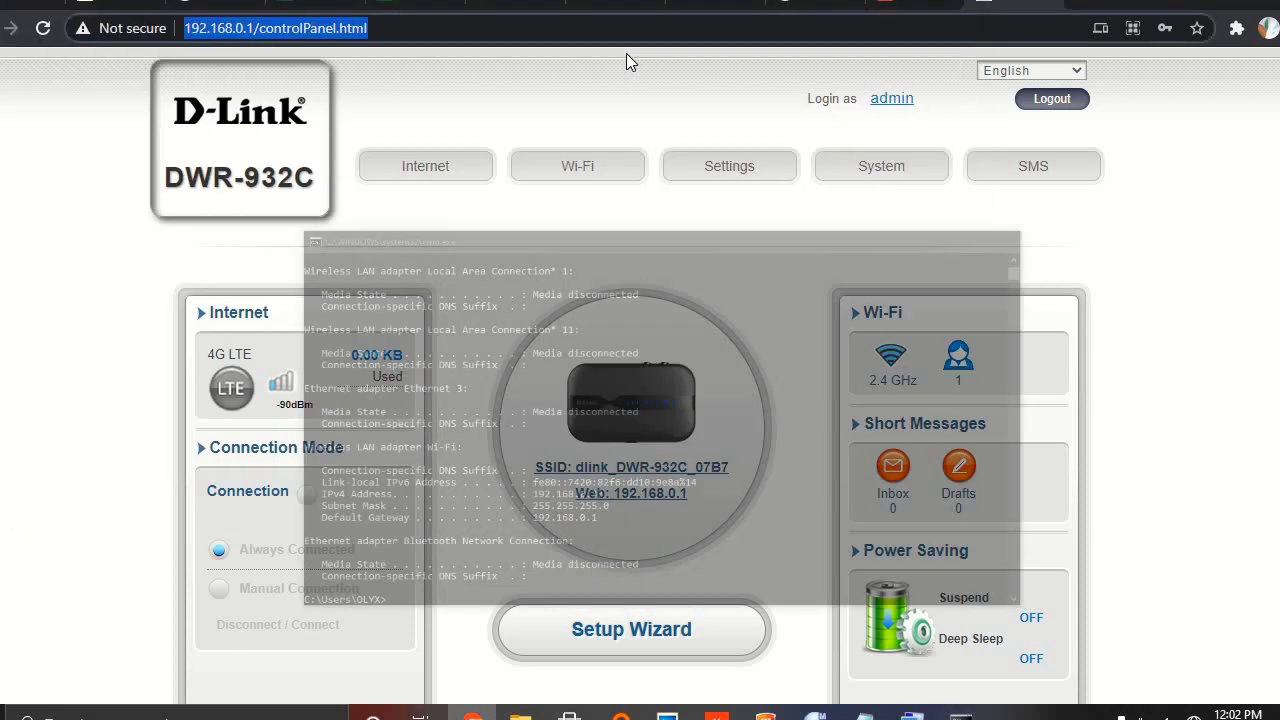
# Step: Open the router page at 192.168.0.1 and fill in the saved admin user name
pyautogui.hotkey('ctrl', 'v')
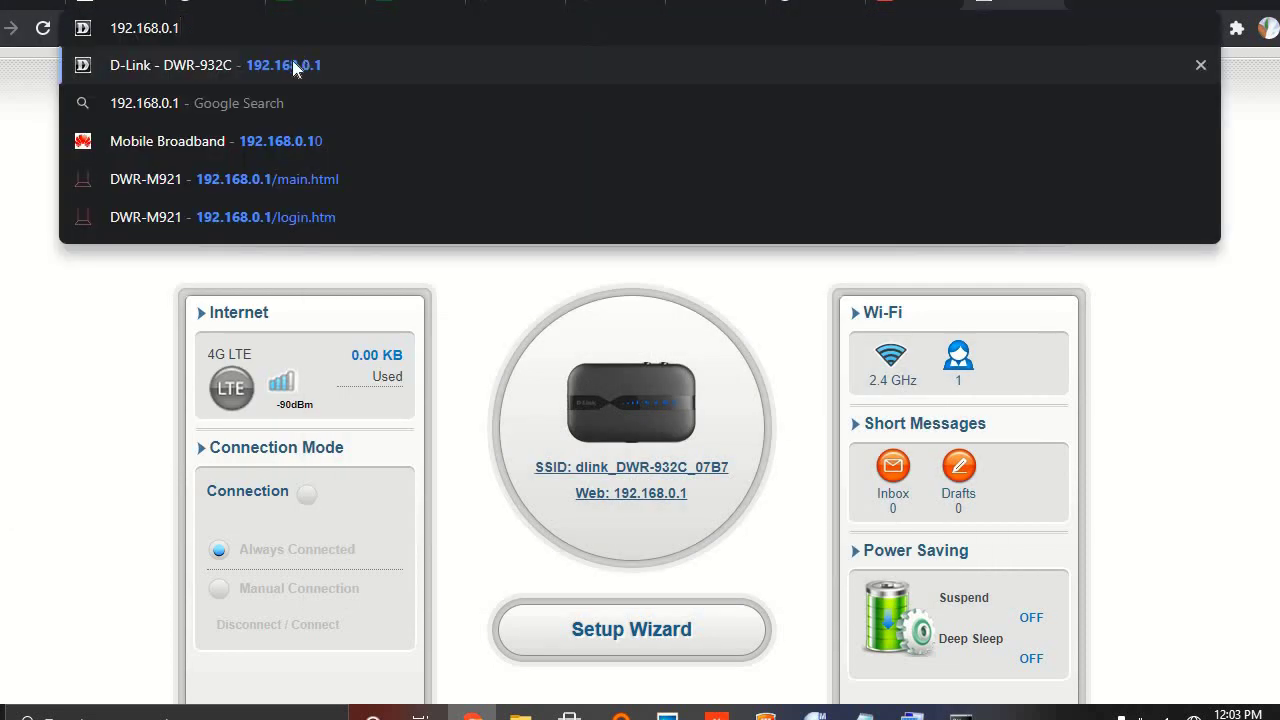
pyautogui.click(262, 60)
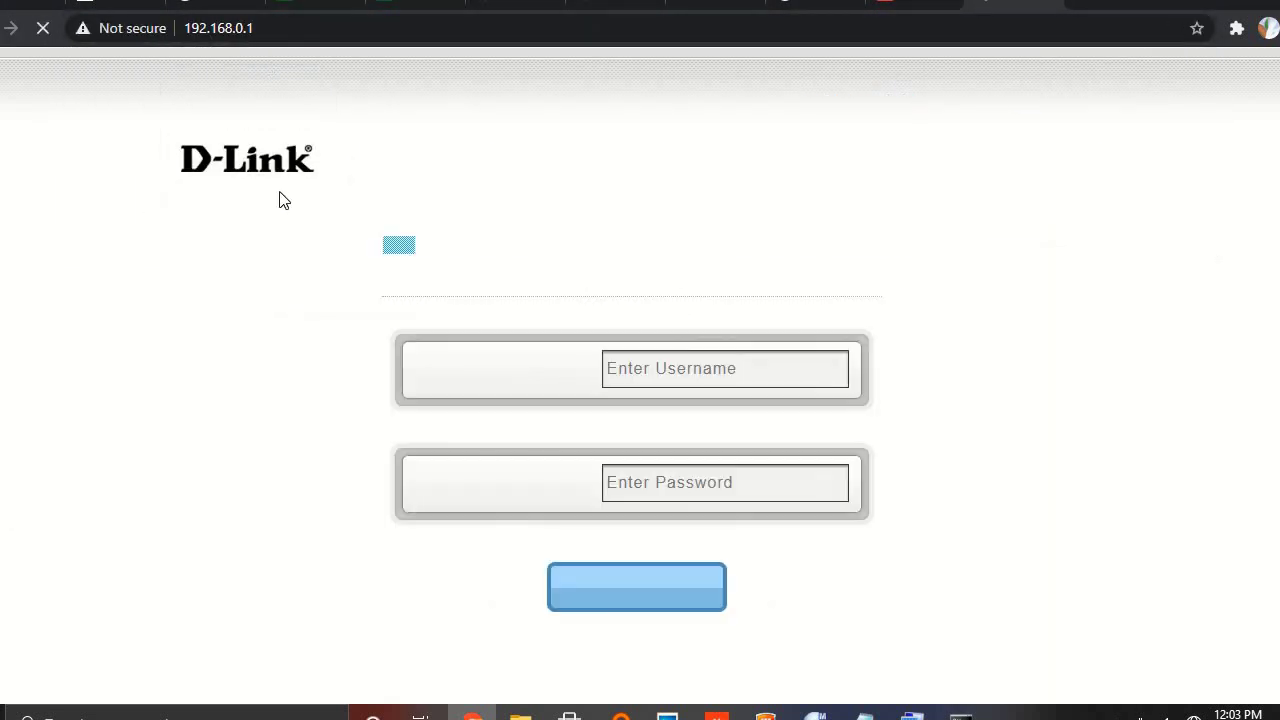
pyautogui.click(728, 372)
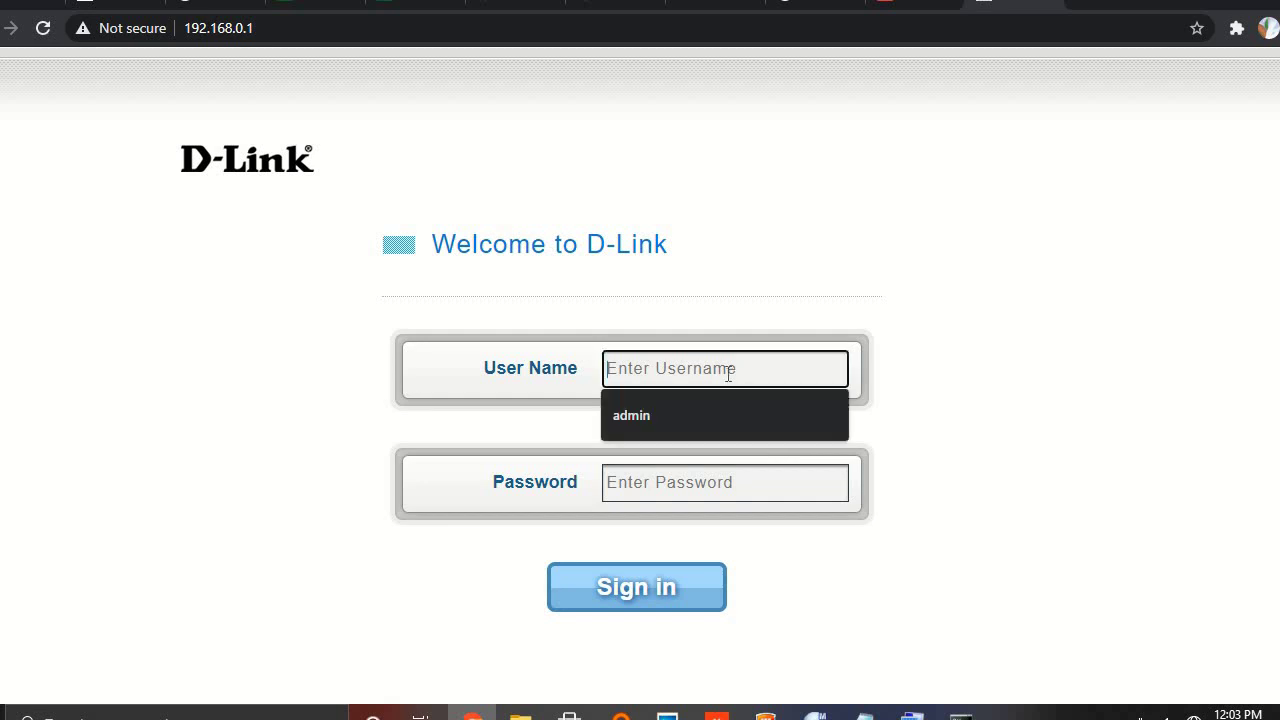
pyautogui.click(680, 415)
pyautogui.click(678, 487)
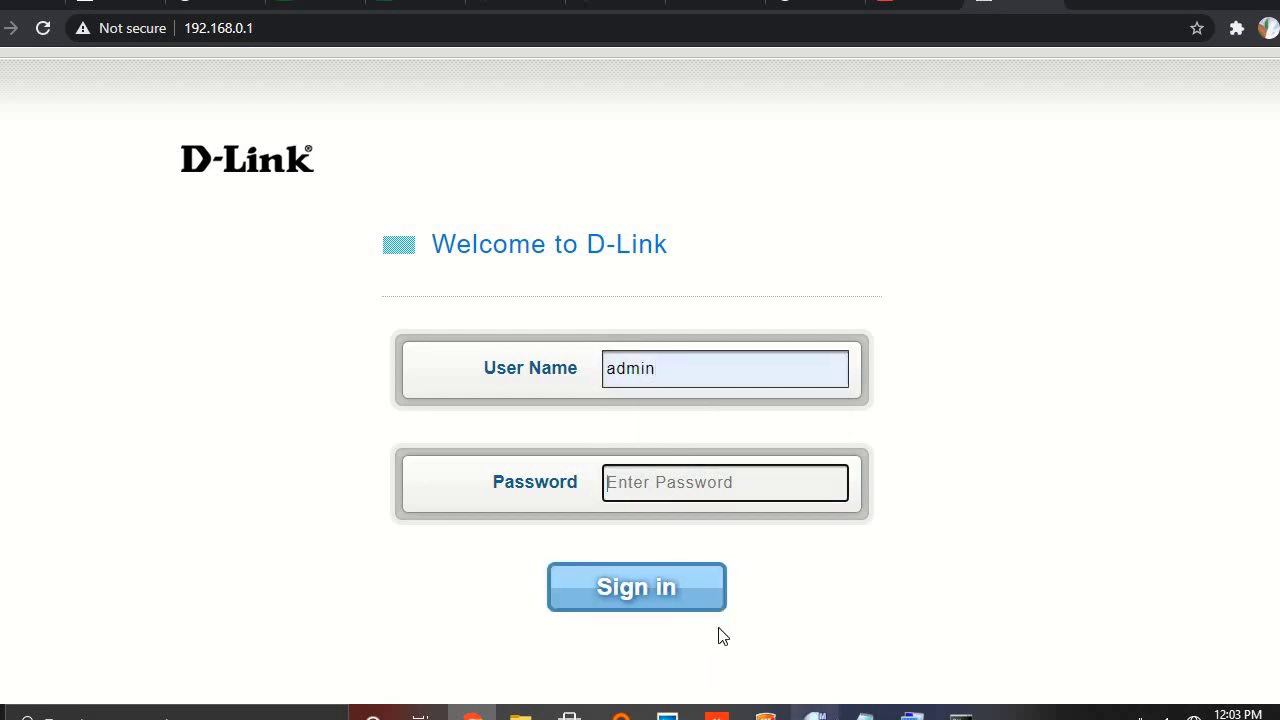
# Step: Enter the admin password and sign in to the D-Link admin page
pyautogui.click(687, 593)
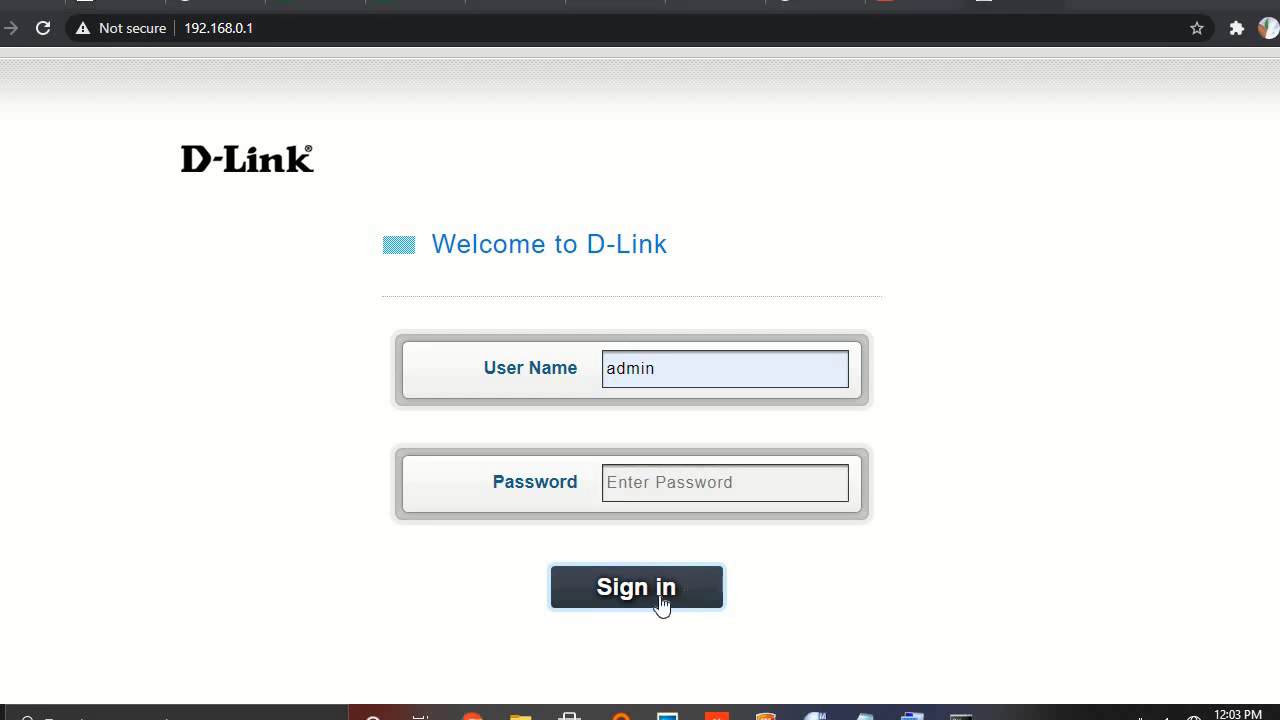
pyautogui.press('super')
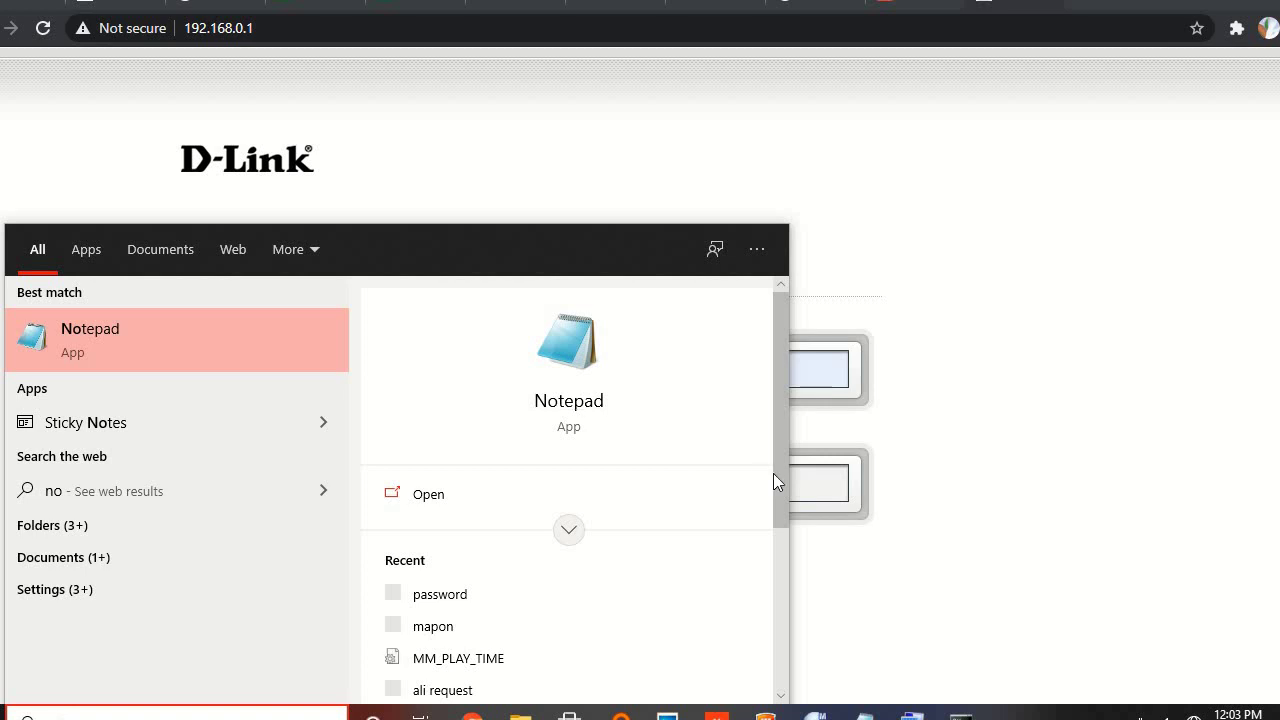
pyautogui.click(836, 491)
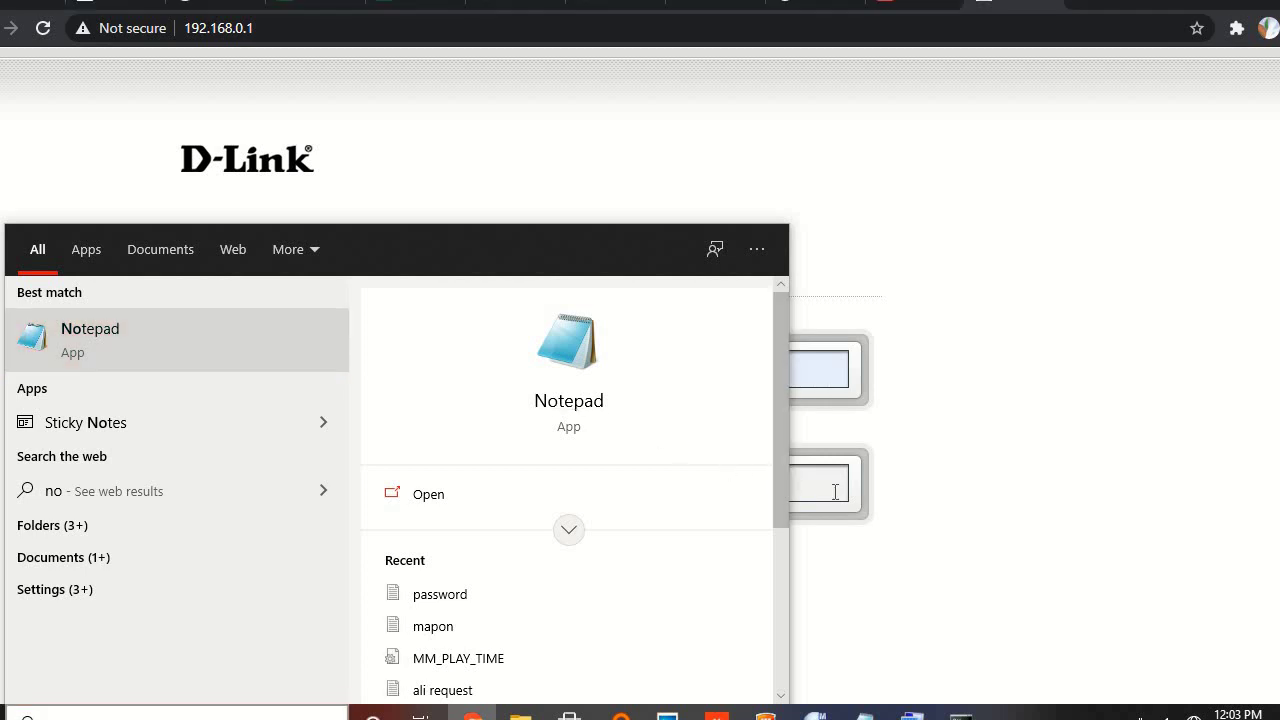
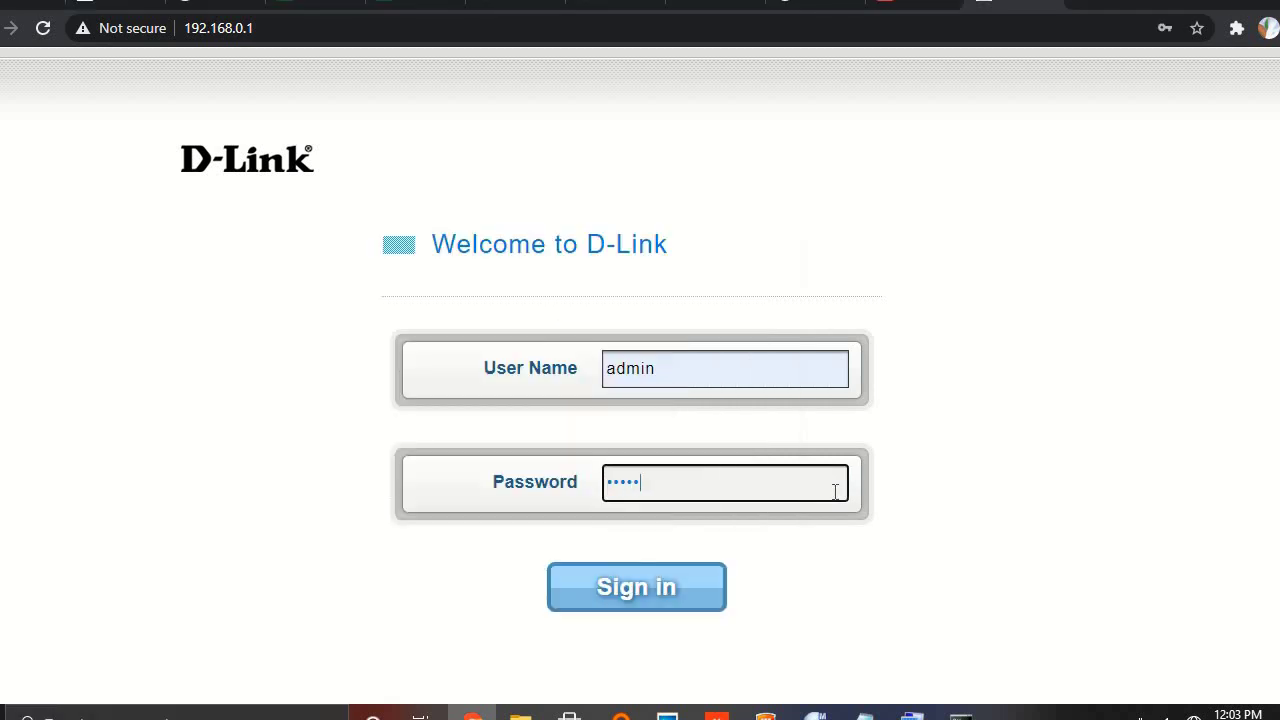
pyautogui.click(679, 597)
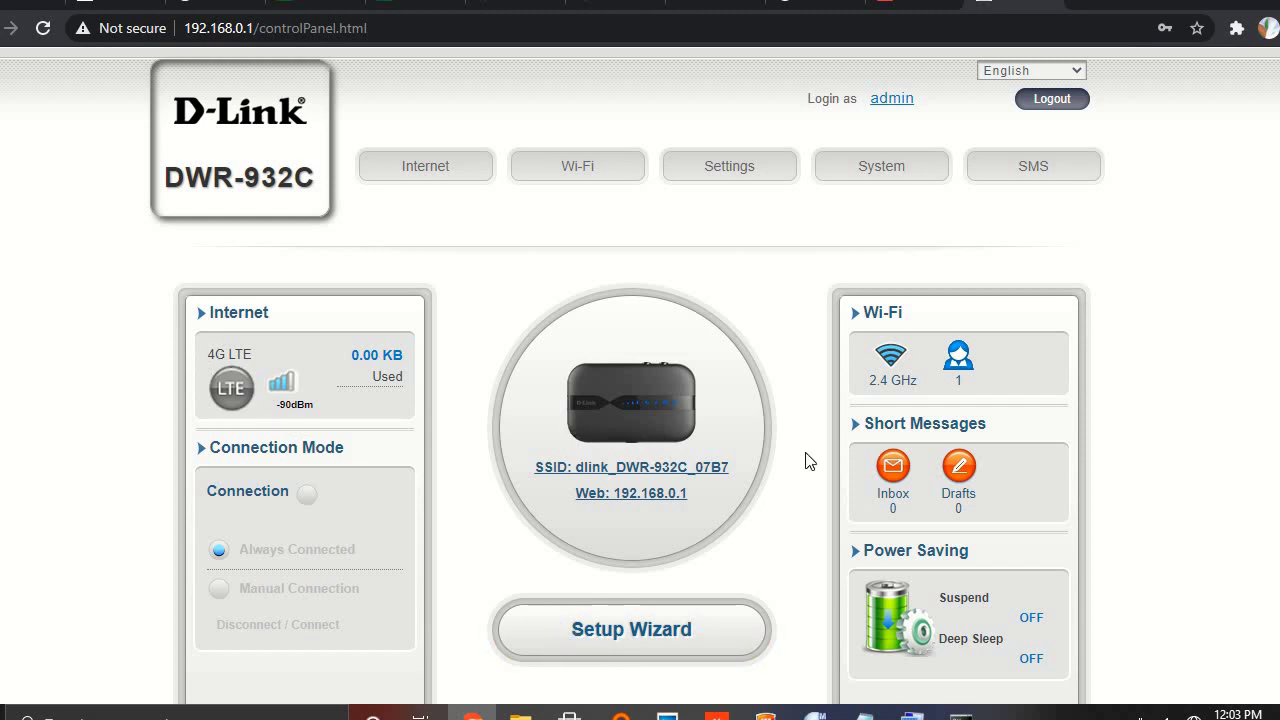
# Step: Launch the Setup Wizard and pass Connection Settings to reach step 2, Wi-Fi Settings
pyautogui.click(586, 636)
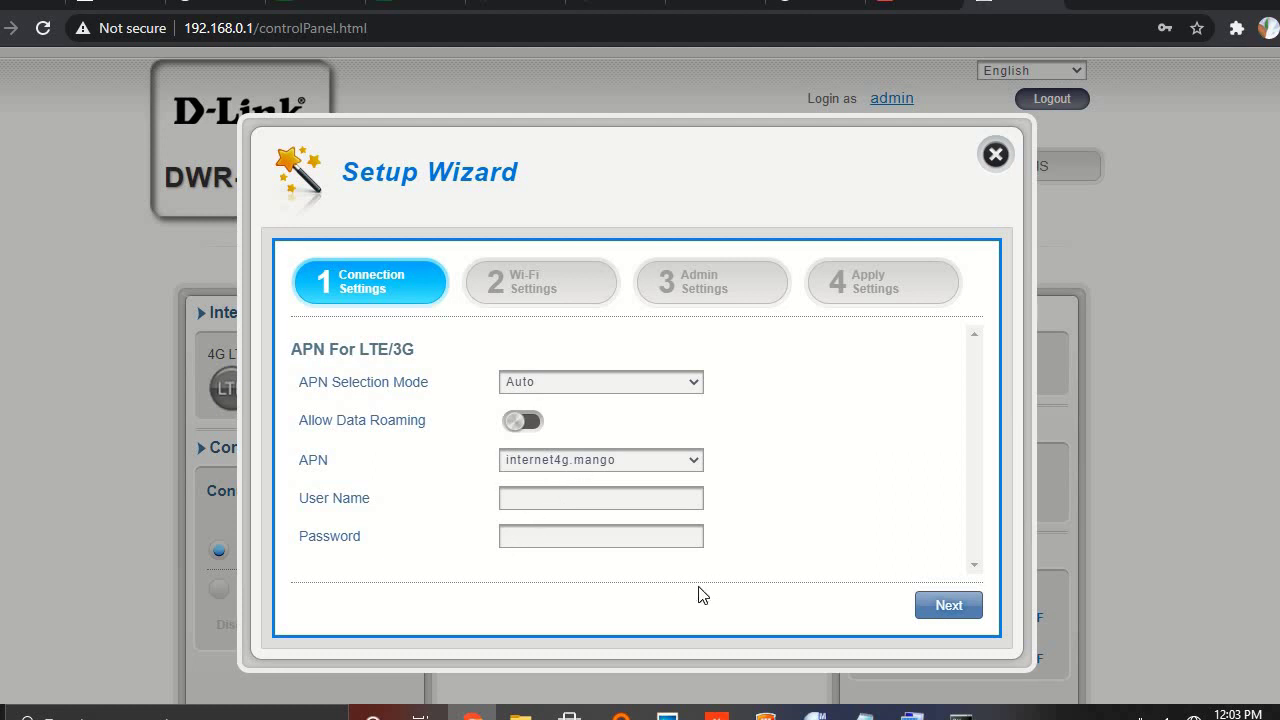
pyautogui.click(944, 610)
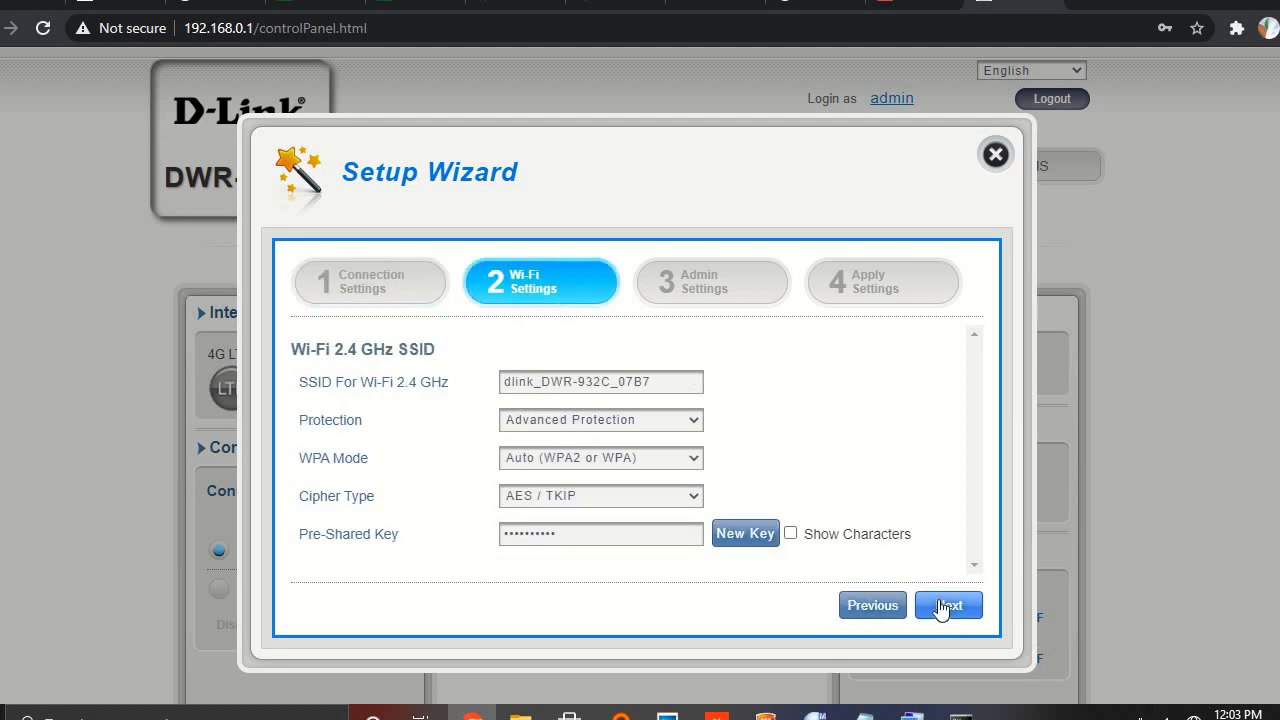
# Step: Rename the 2.4 GHz Wi-Fi SSID from dlink_DWR-932C_07B7 to 'Herman'
pyautogui.click(944, 607)
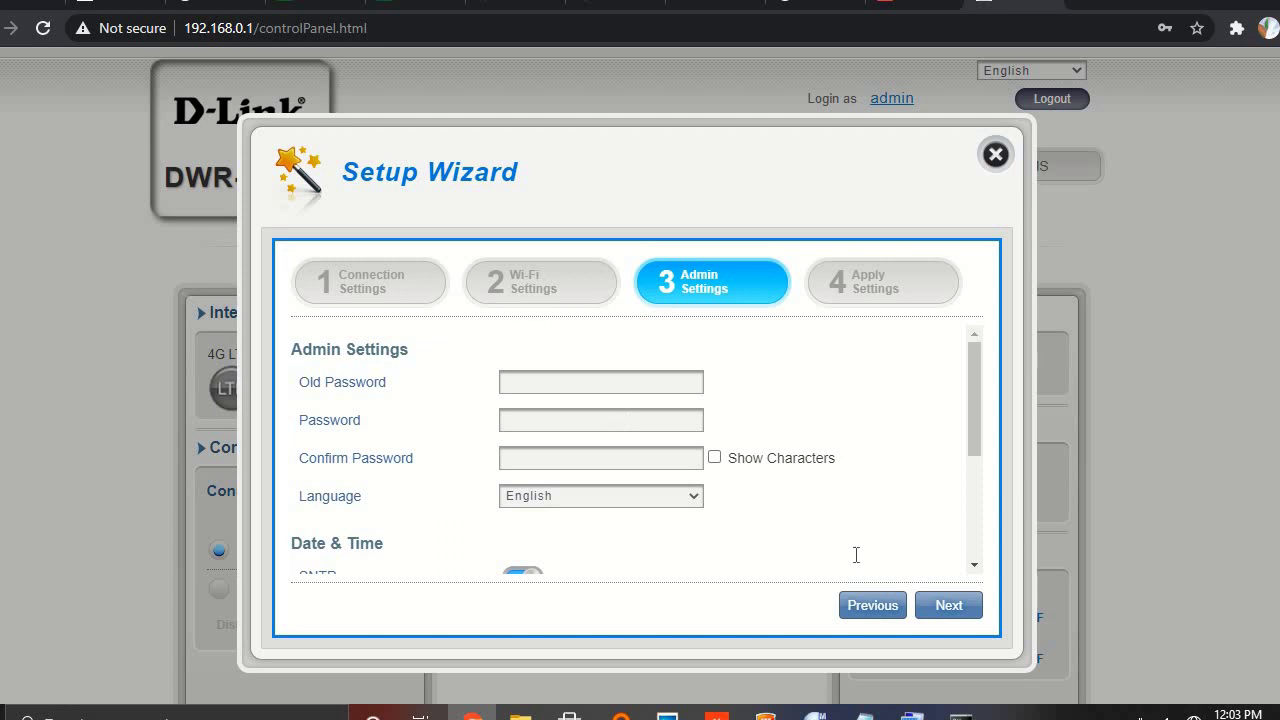
pyautogui.click(856, 606)
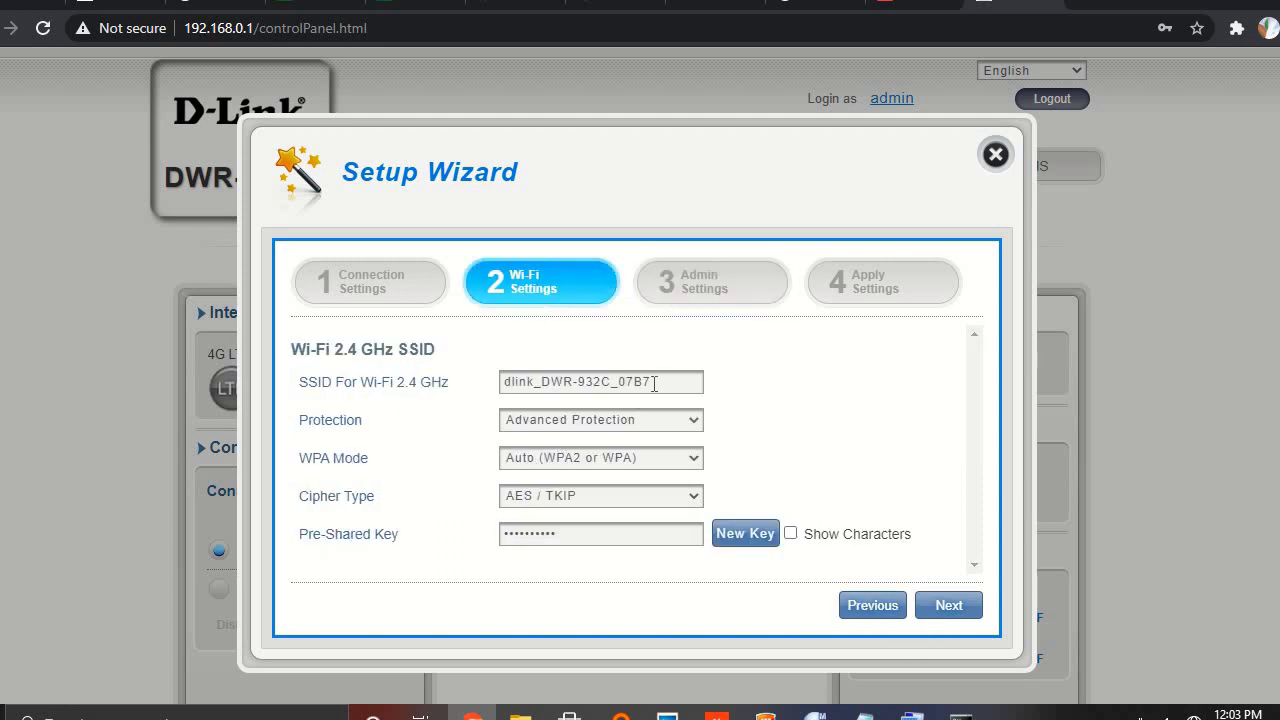
pyautogui.moveTo(654, 383); pyautogui.dragTo(269, 358)
pyautogui.write('Her,m')
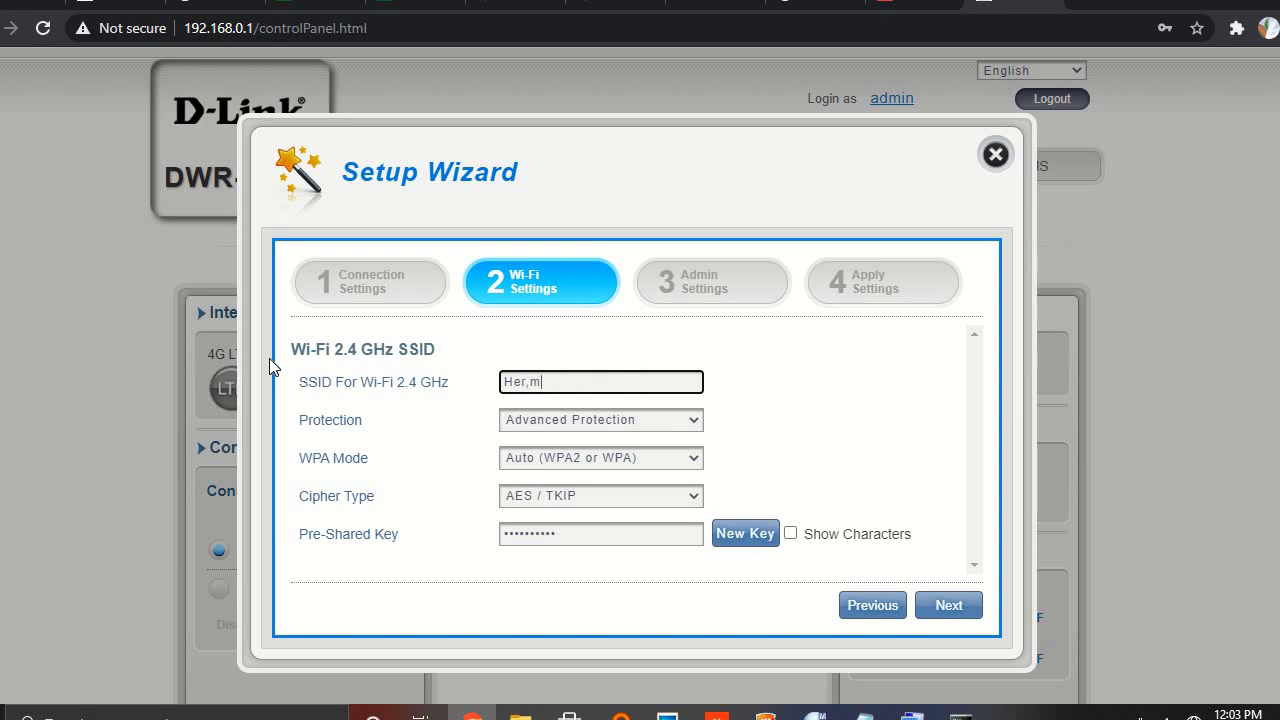
pyautogui.press('BackSpace')
pyautogui.press('BackSpace')
pyautogui.write('man')
# Step: Replace the pre-shared key with a new Wi-Fi key and continue to Admin Settings
pyautogui.click(791, 533)
pyautogui.moveTo(640, 533); pyautogui.dragTo(335, 535)
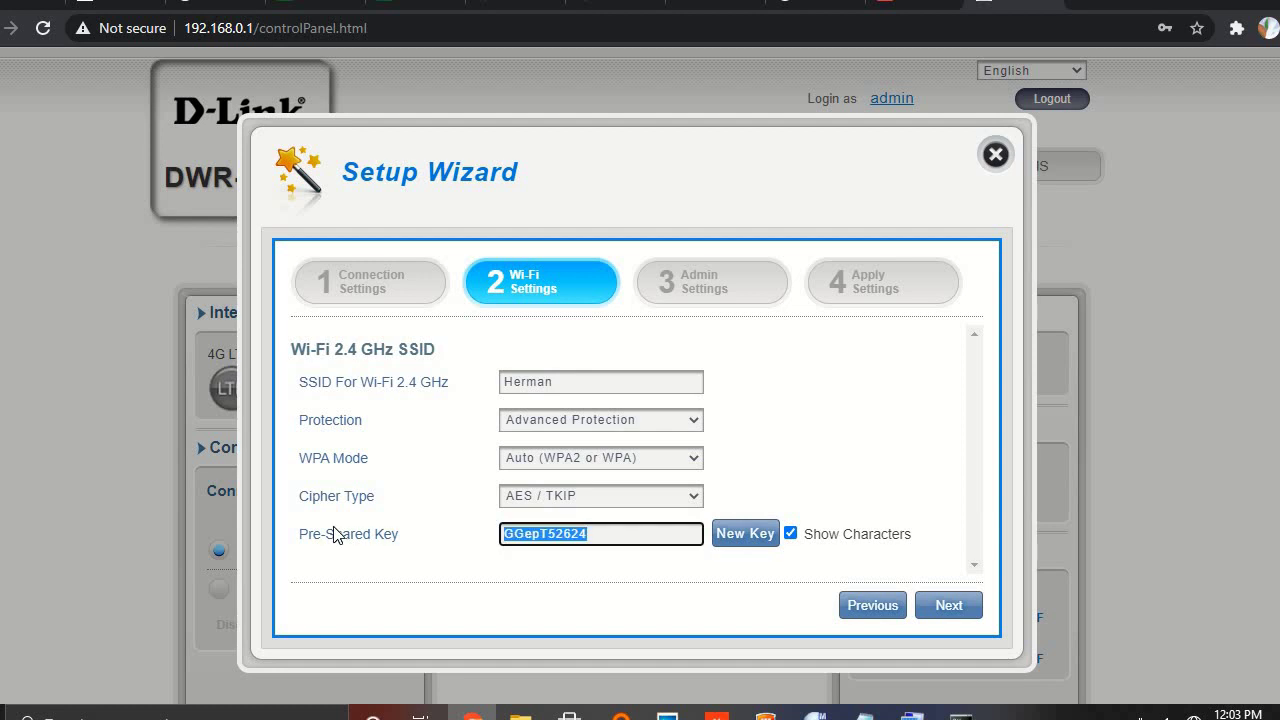
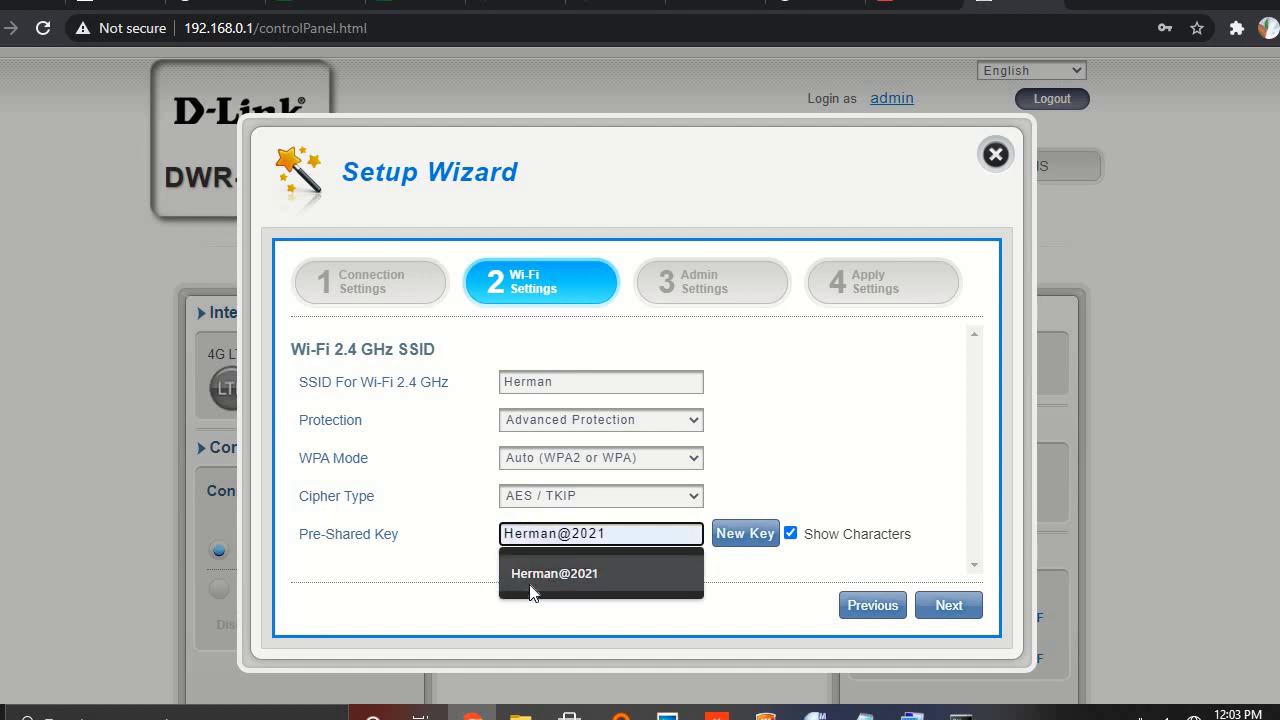
pyautogui.click(531, 590)
pyautogui.click(943, 606)
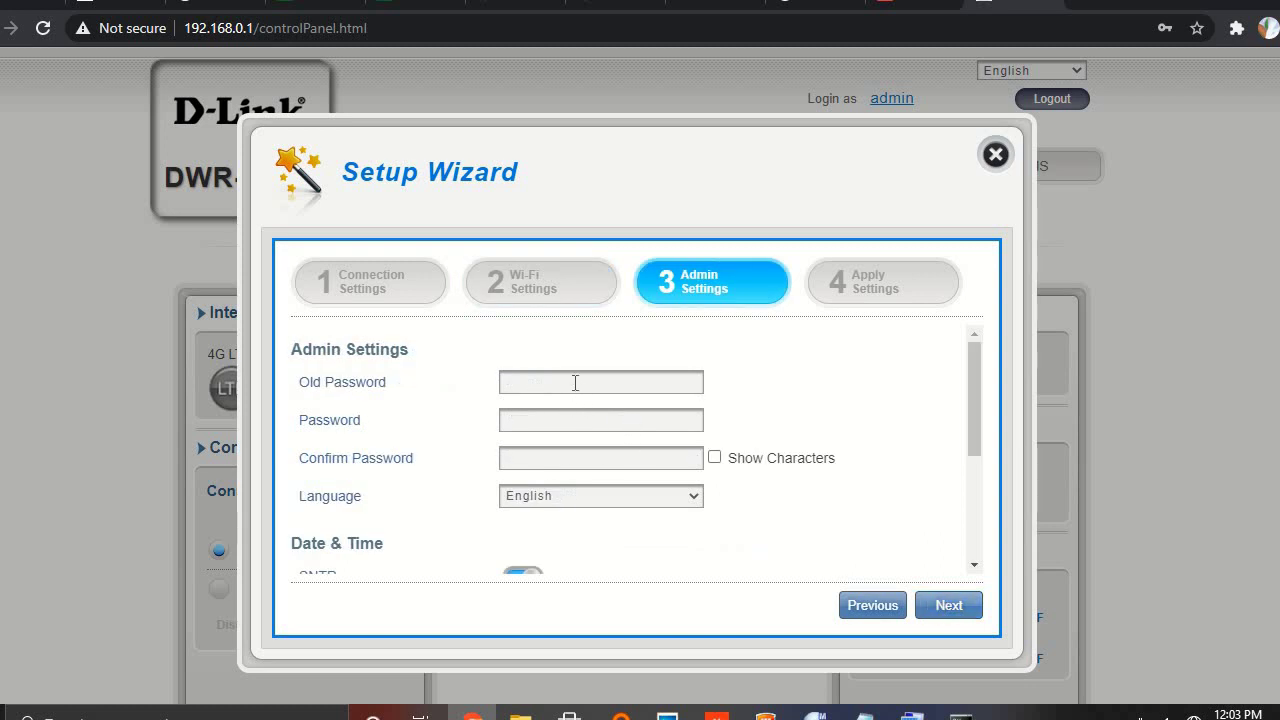
# Step: Enter the current admin password and a new admin password
pyautogui.click(575, 382)
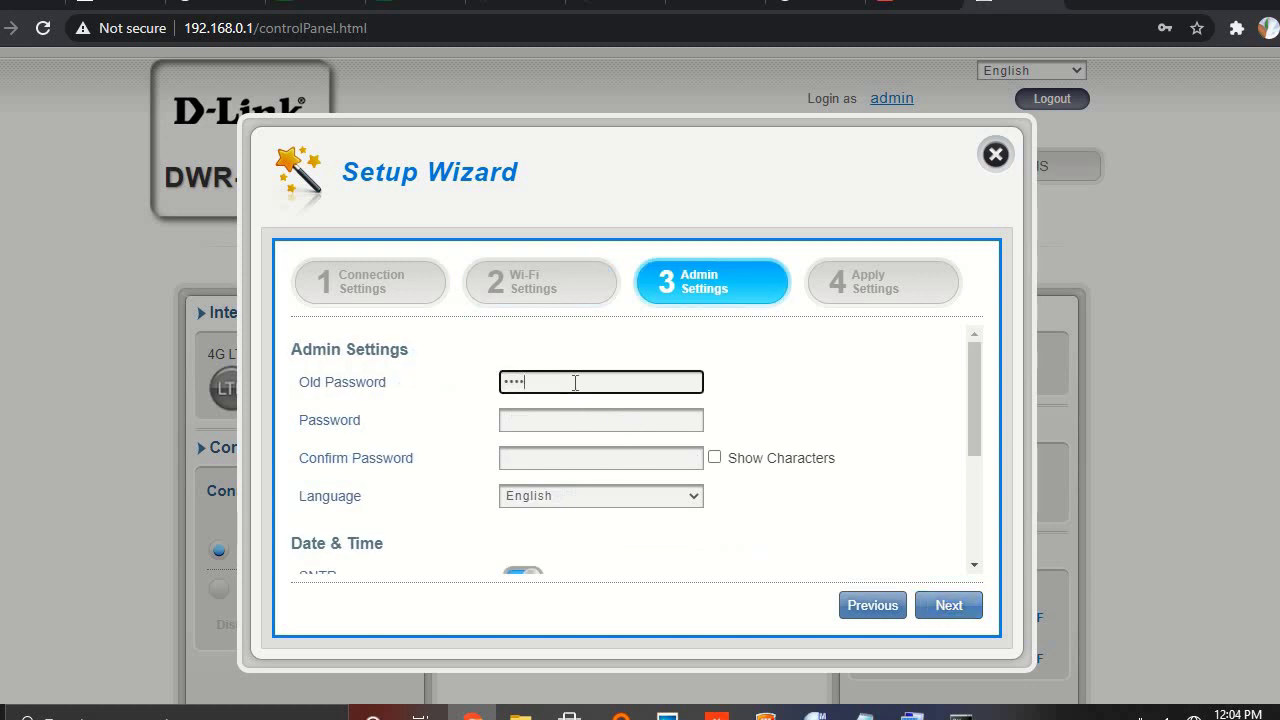
pyautogui.click(572, 431)
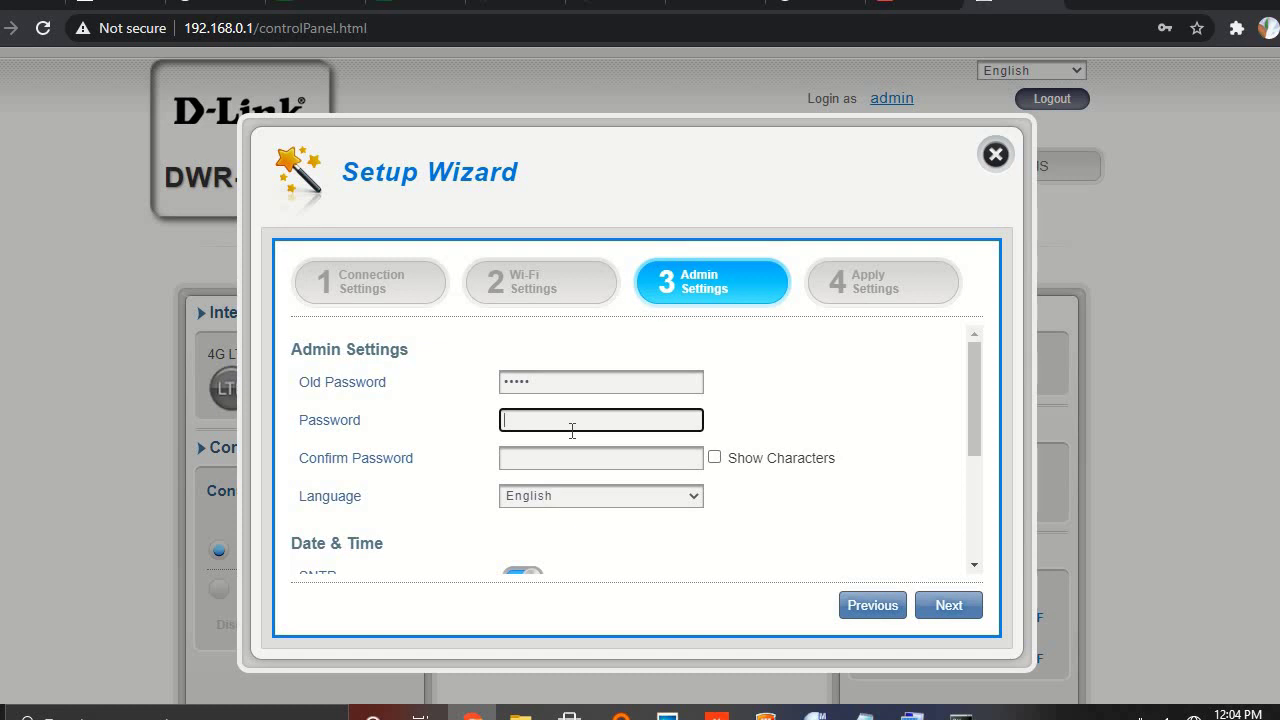
pyautogui.click(714, 458)
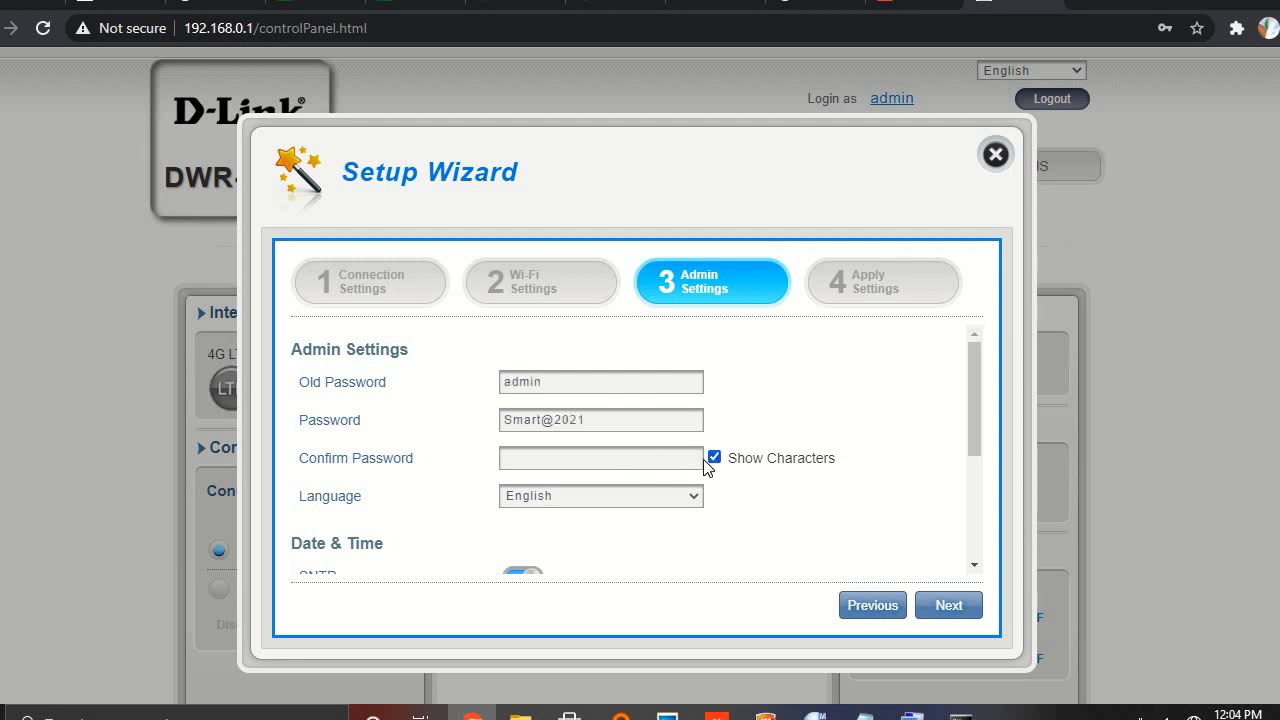
# Step: Confirm the new admin password and continue to step 4, Apply Settings
pyautogui.click(634, 457)
pyautogui.write('S')
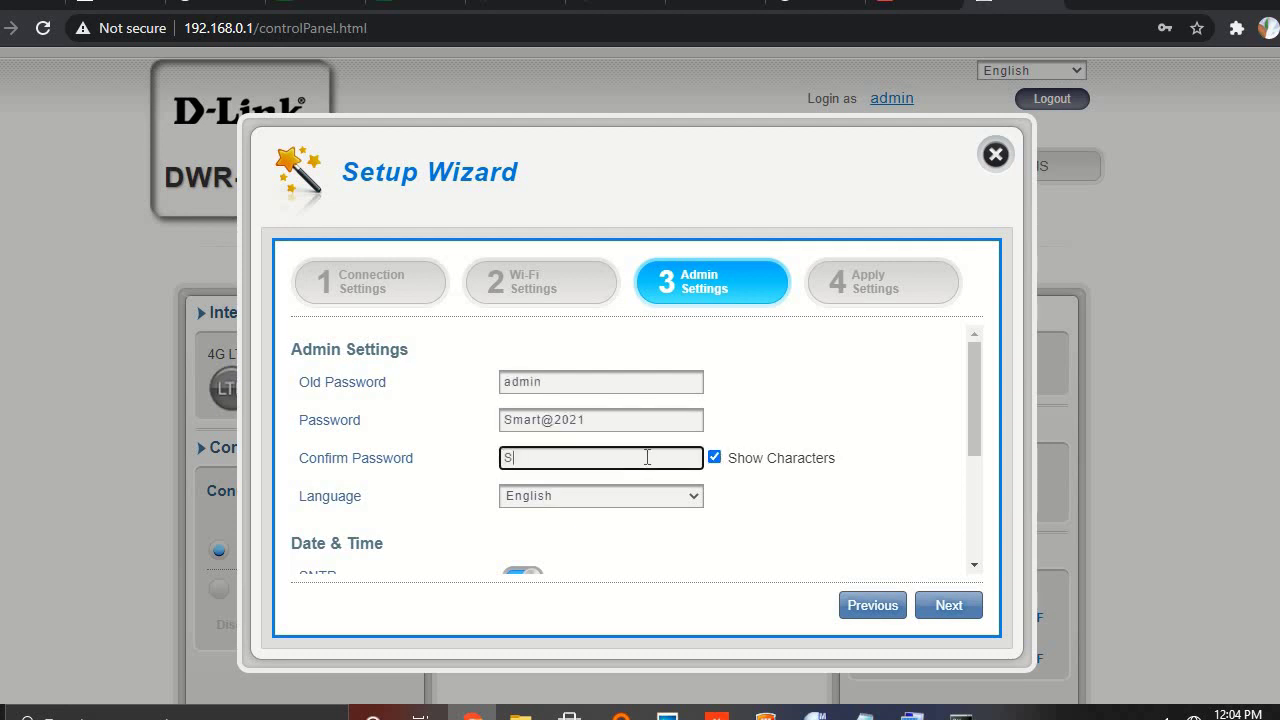
pyautogui.click(714, 457)
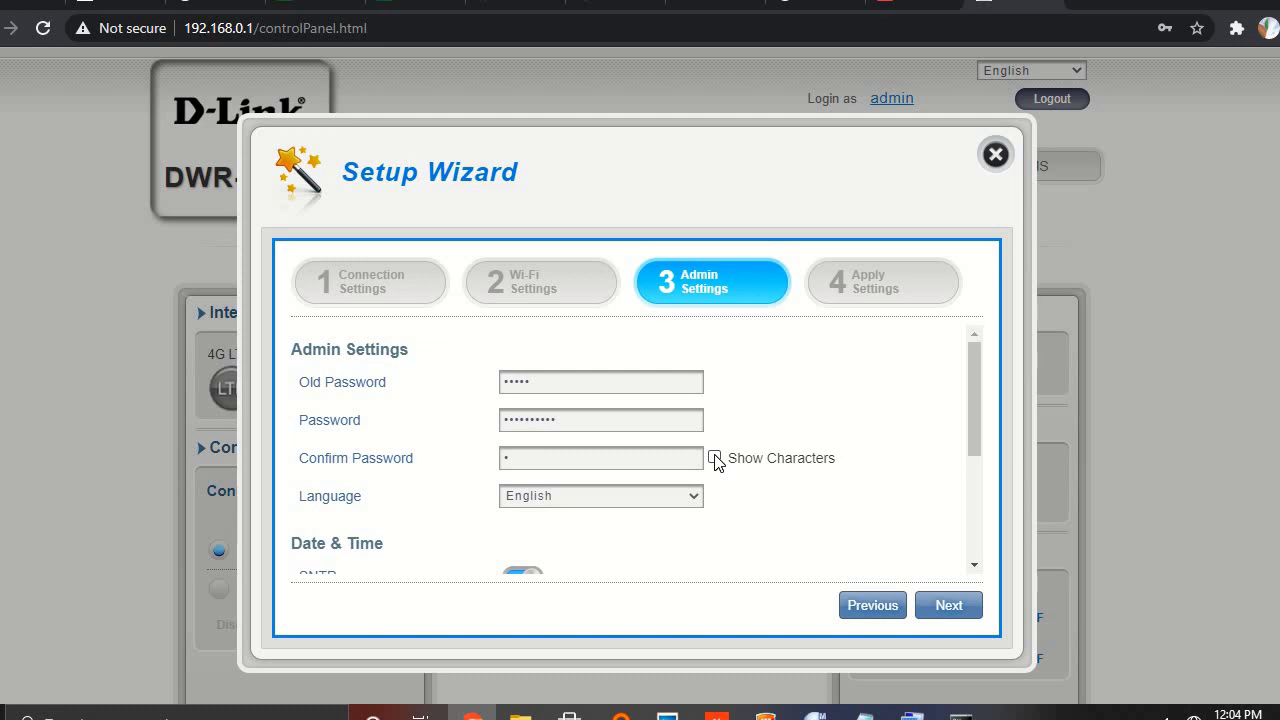
pyautogui.click(629, 459)
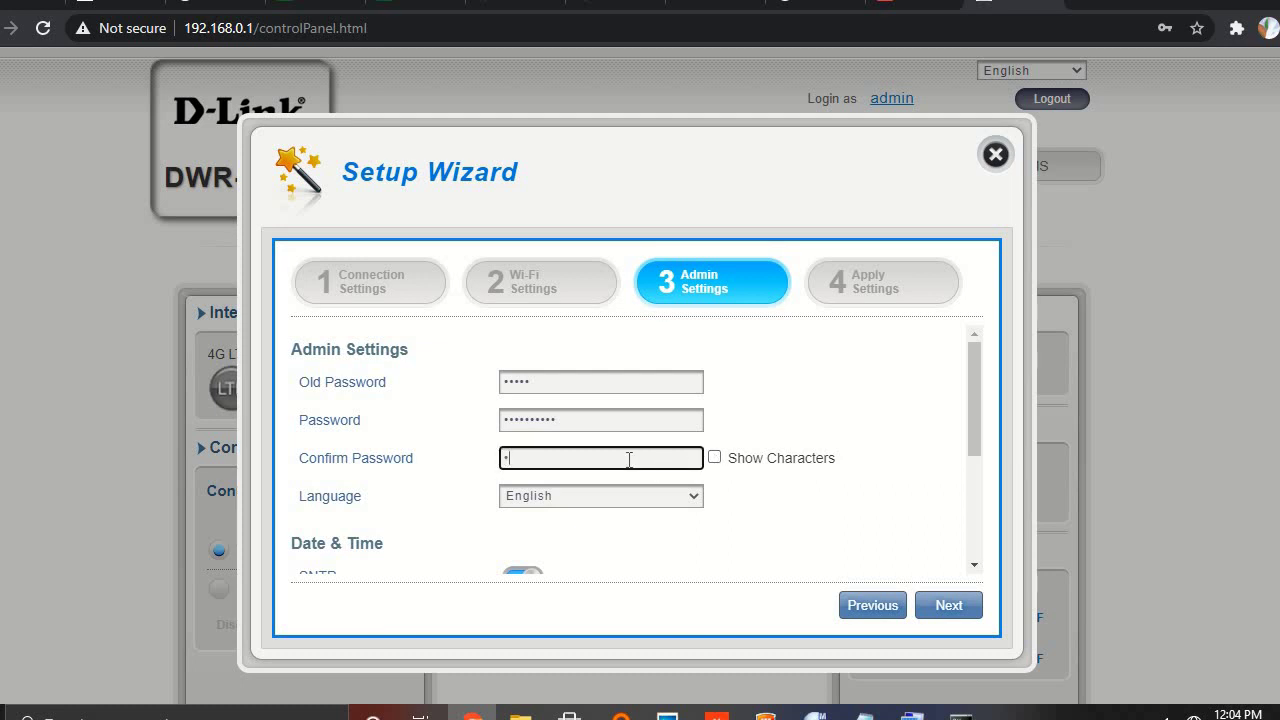
pyautogui.write('••••••••••')
pyautogui.moveTo(975, 430); pyautogui.dragTo(971, 491)
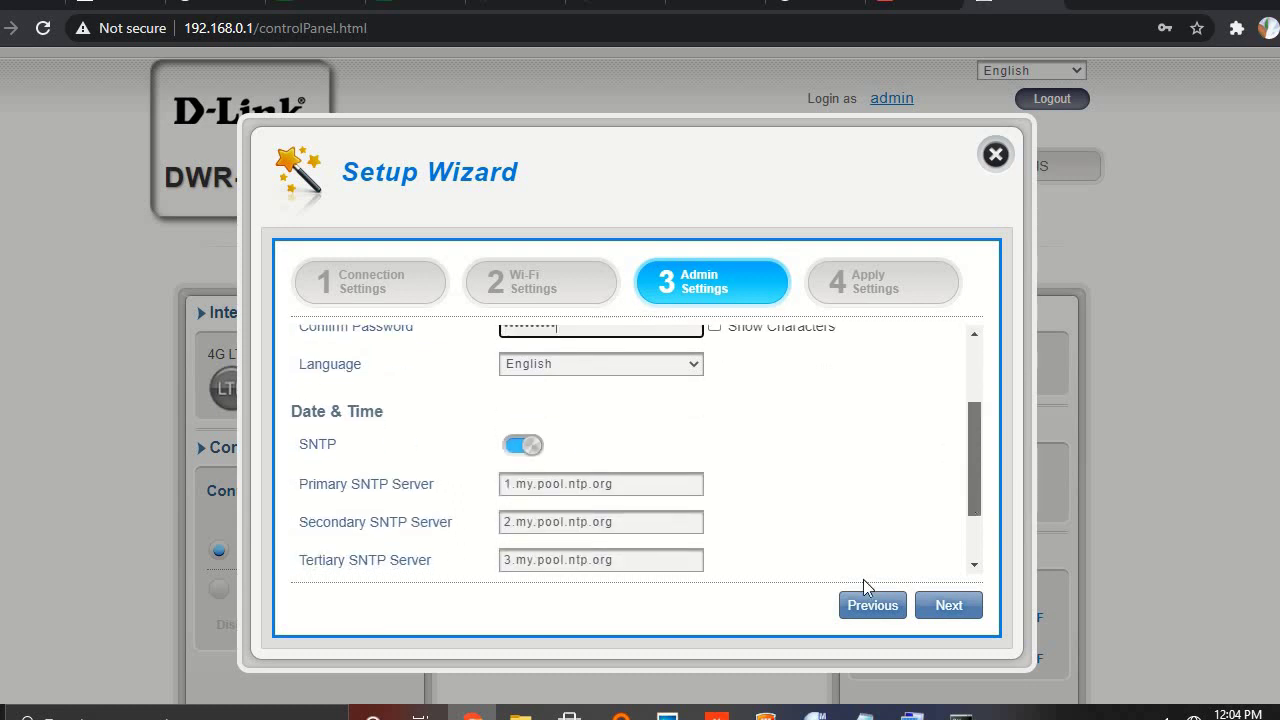
pyautogui.click(927, 606)
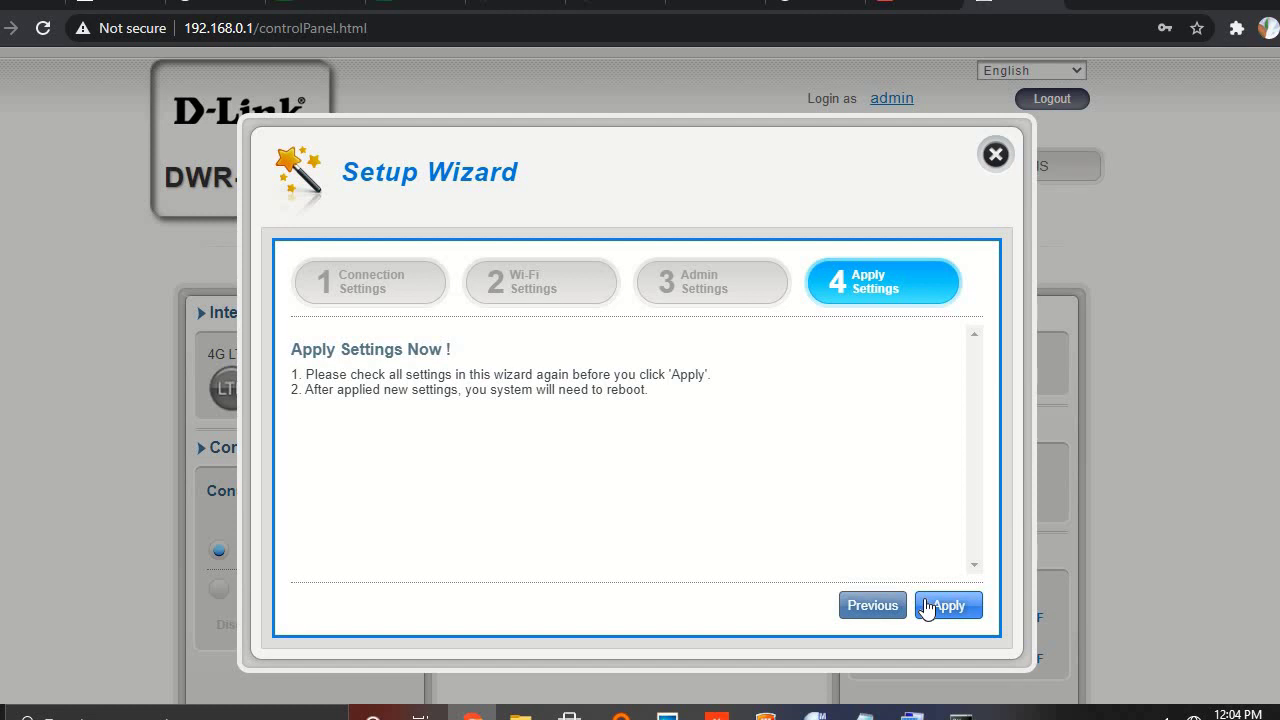
# Step: Apply the new SSID, Wi-Fi key and admin password from the Apply Settings step
pyautogui.click(927, 606)
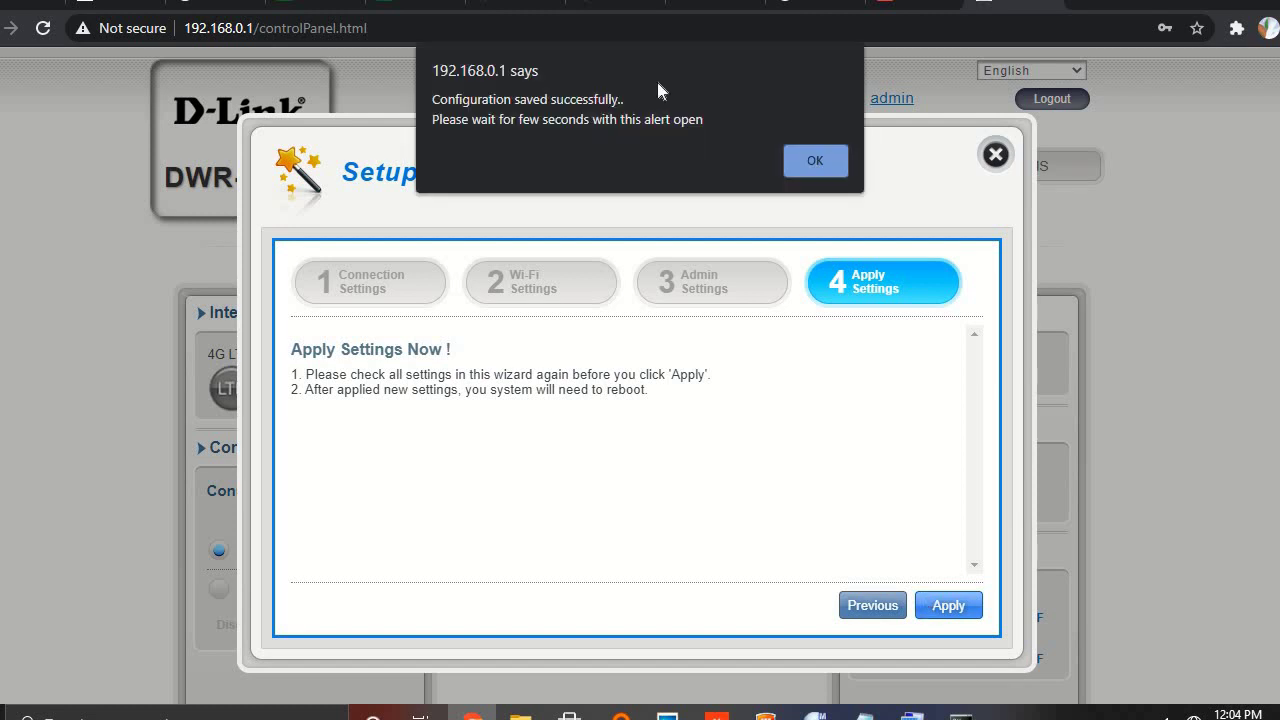
# Step: Acknowledge the 'Configuration saved successfully' alert and wait out the 90-second reboot
pyautogui.click(806, 160)
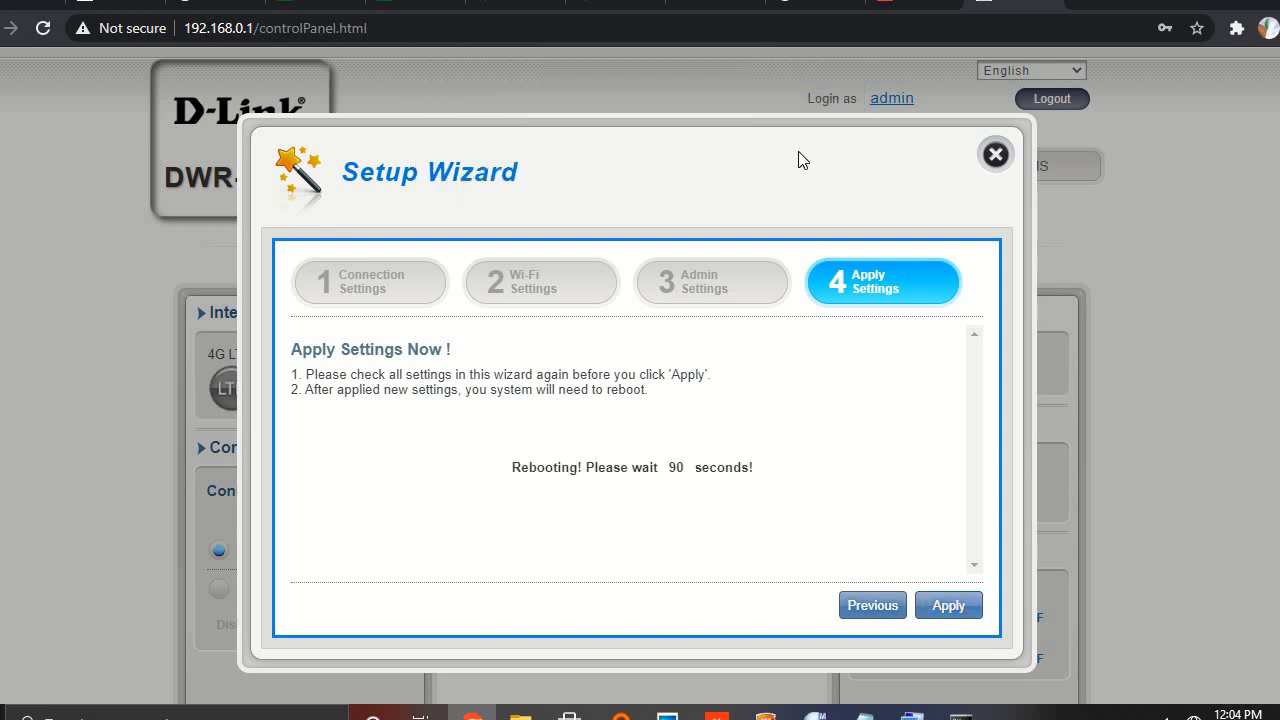